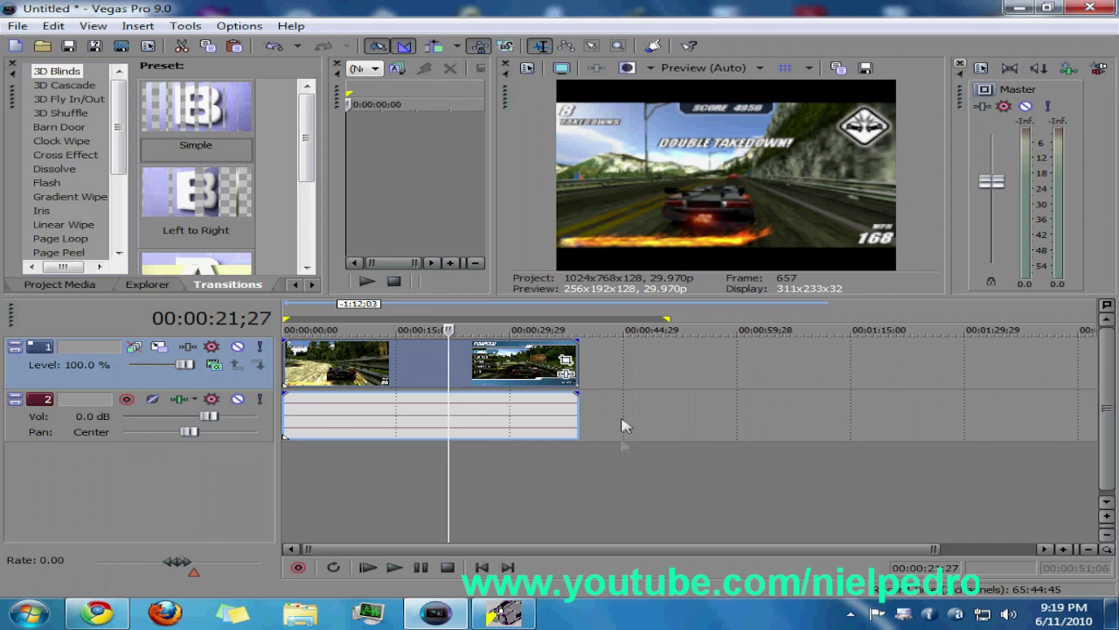
Time-stretch the racing clip and its audio to about 1:15 for slow motion.
left_click(295, 481)
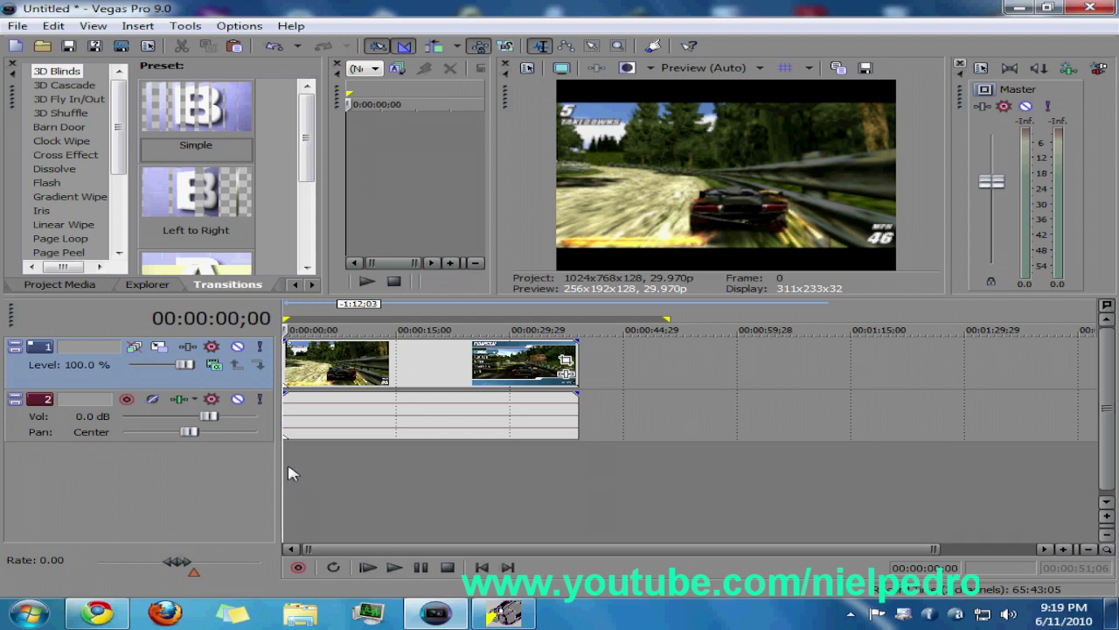
mouse_move(284, 456)
left_mouse_down()
mouse_move(525, 460)
mouse_move(288, 458)
left_mouse_up()
double_click(448, 378)
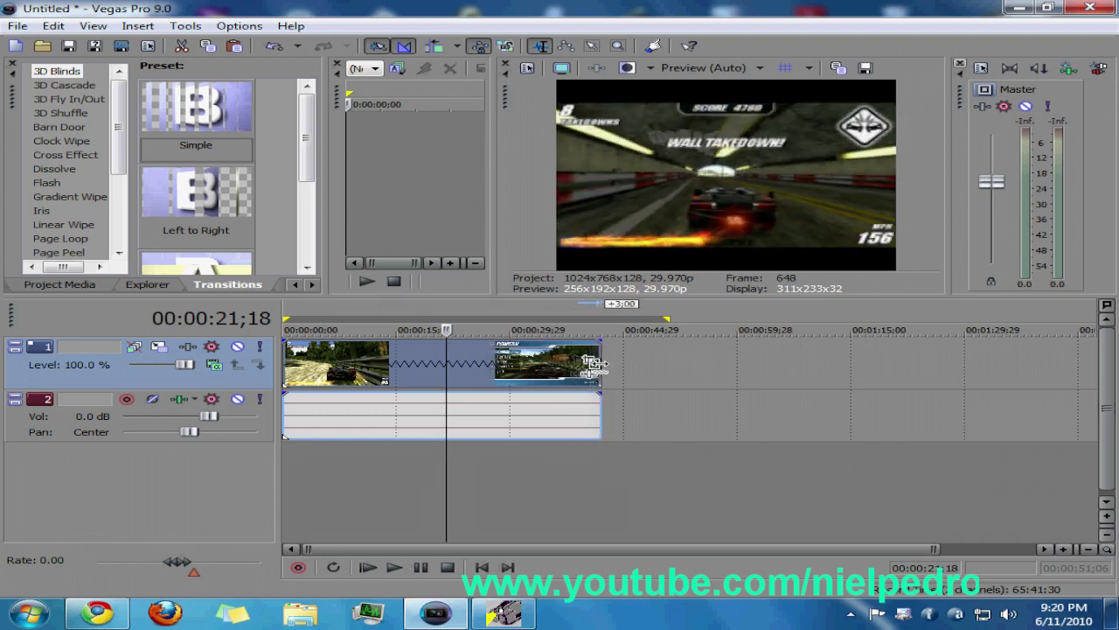
left_click_drag(573, 363, 766, 364)
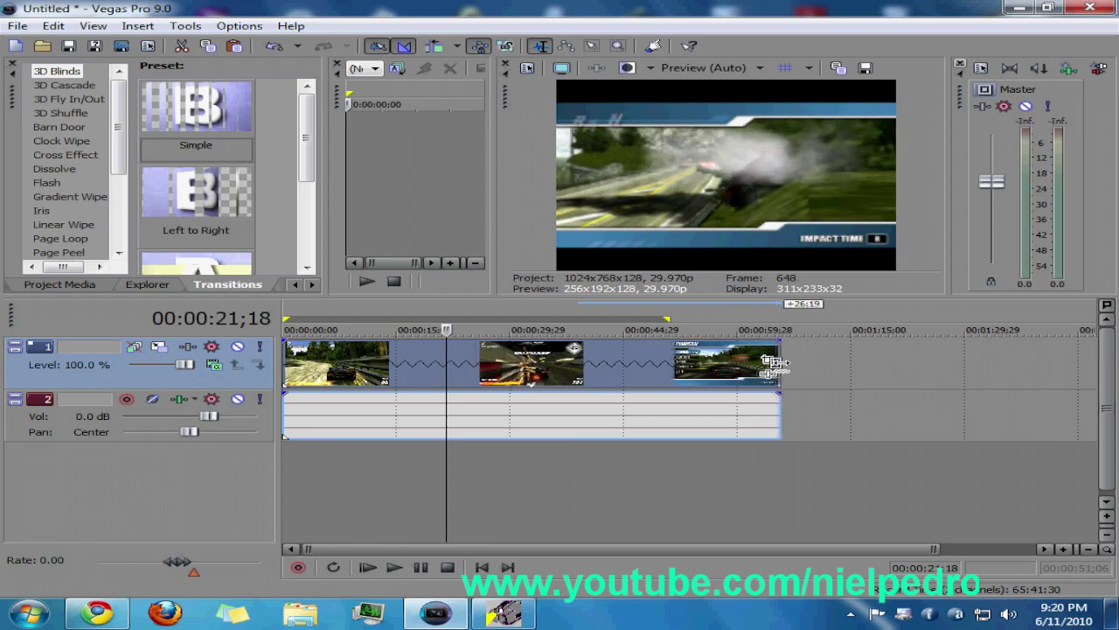
mouse_move(767, 363)
left_mouse_down()
mouse_move(997, 367)
mouse_move(607, 376)
mouse_move(906, 401)
left_mouse_up()
left_click(287, 512)
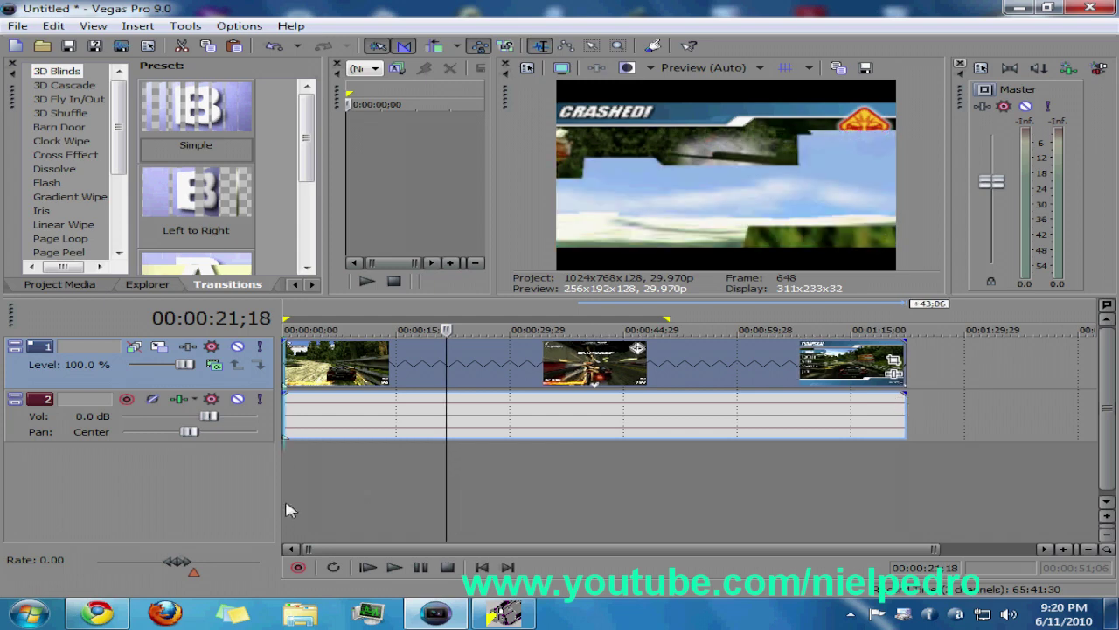
Preview the slow-motion clip, then compress it to about ten seconds for fast forward.
key("space")
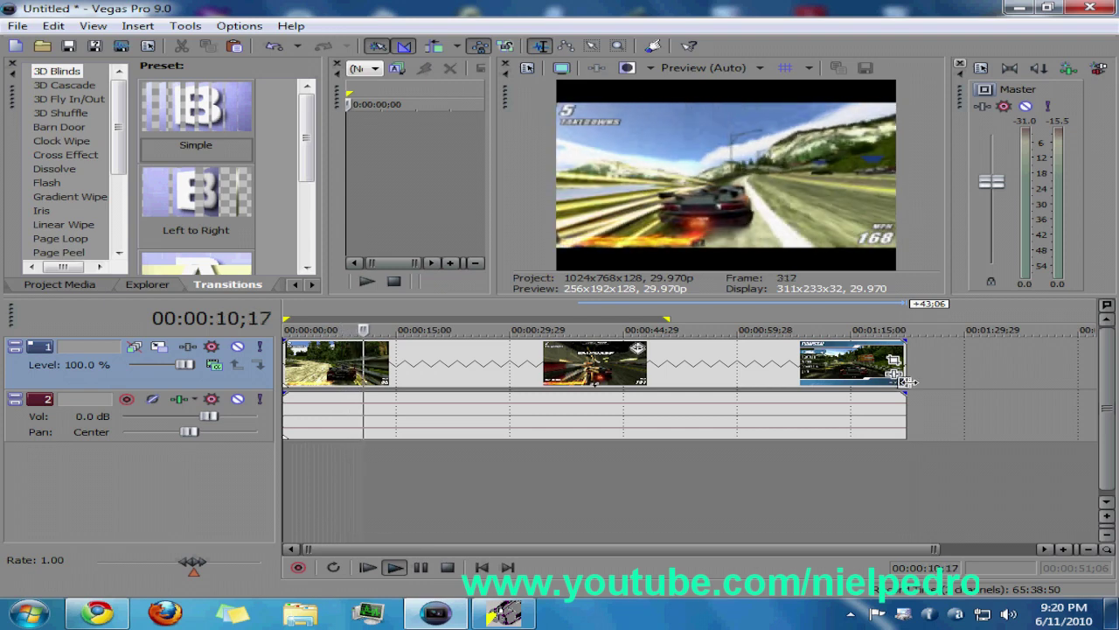
key("space")
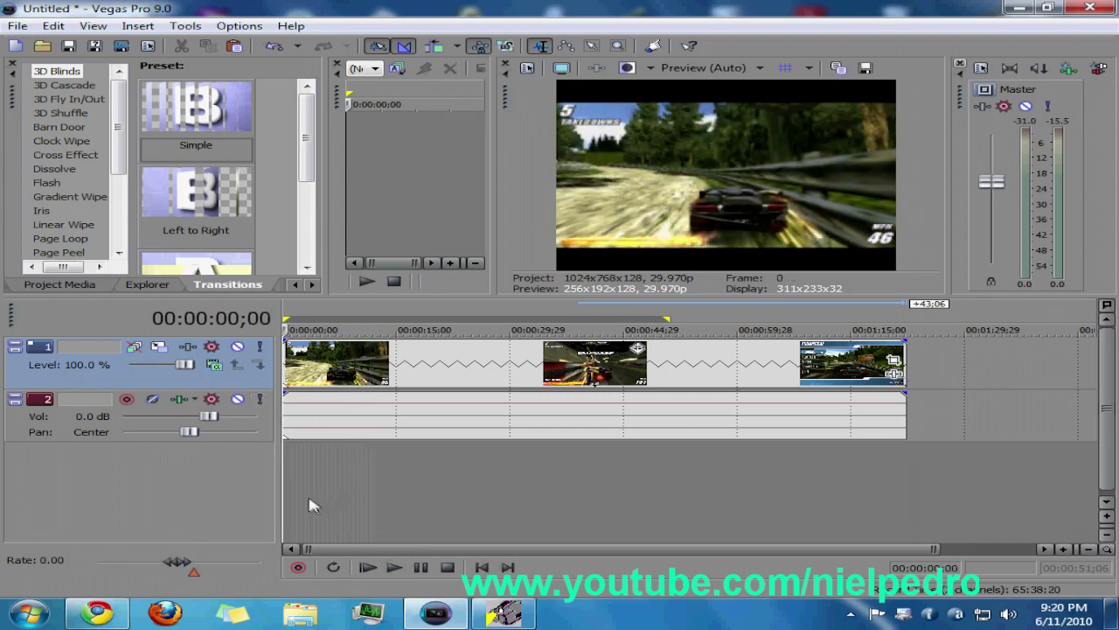
left_click_drag(907, 356, 251, 365)
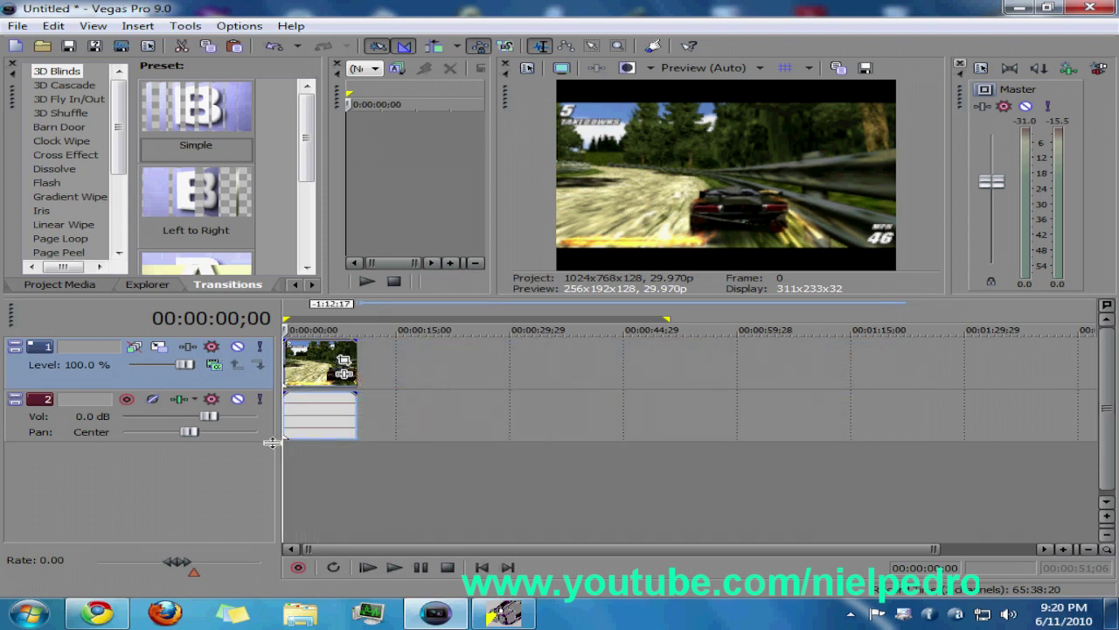
Play back the fast-forward racing clip, looping over its shortened length.
key("space")
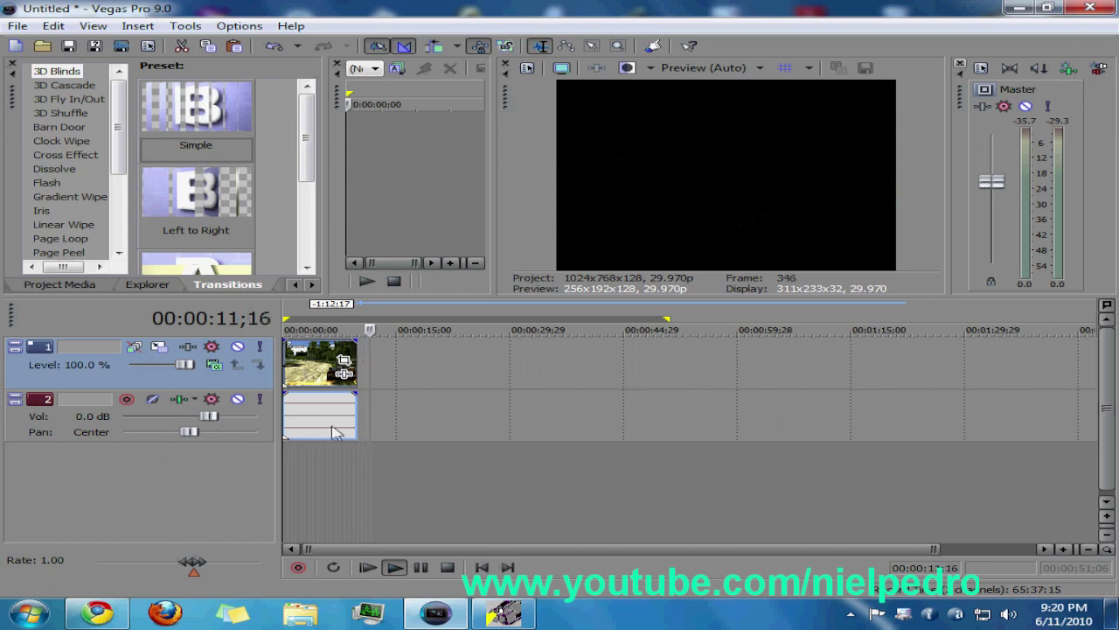
double_click(291, 488)
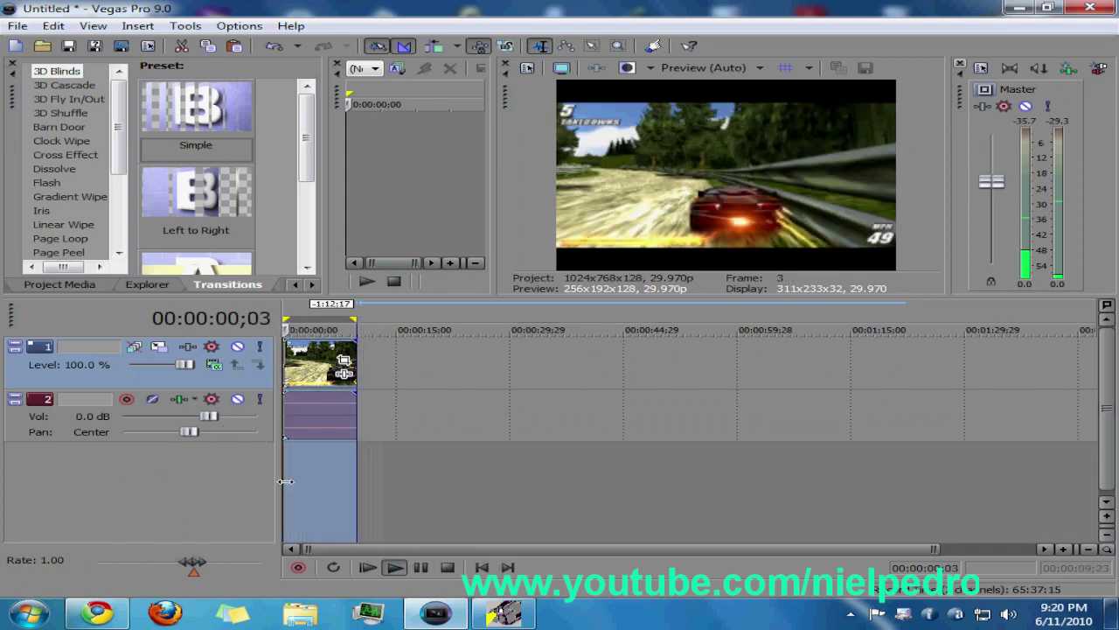
left_click(291, 488)
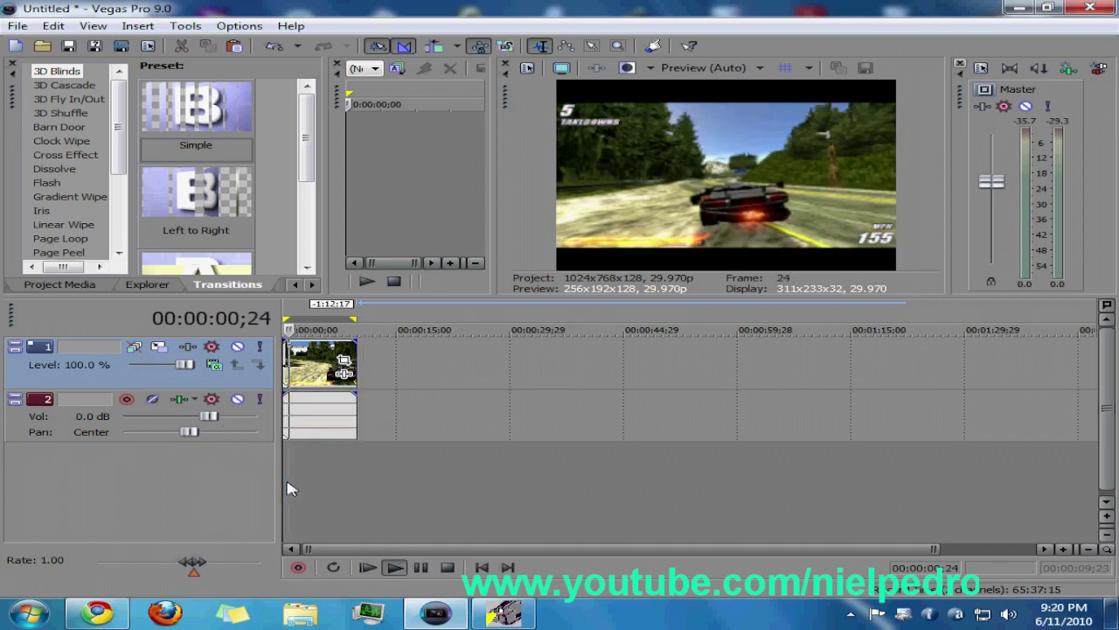
key("space")
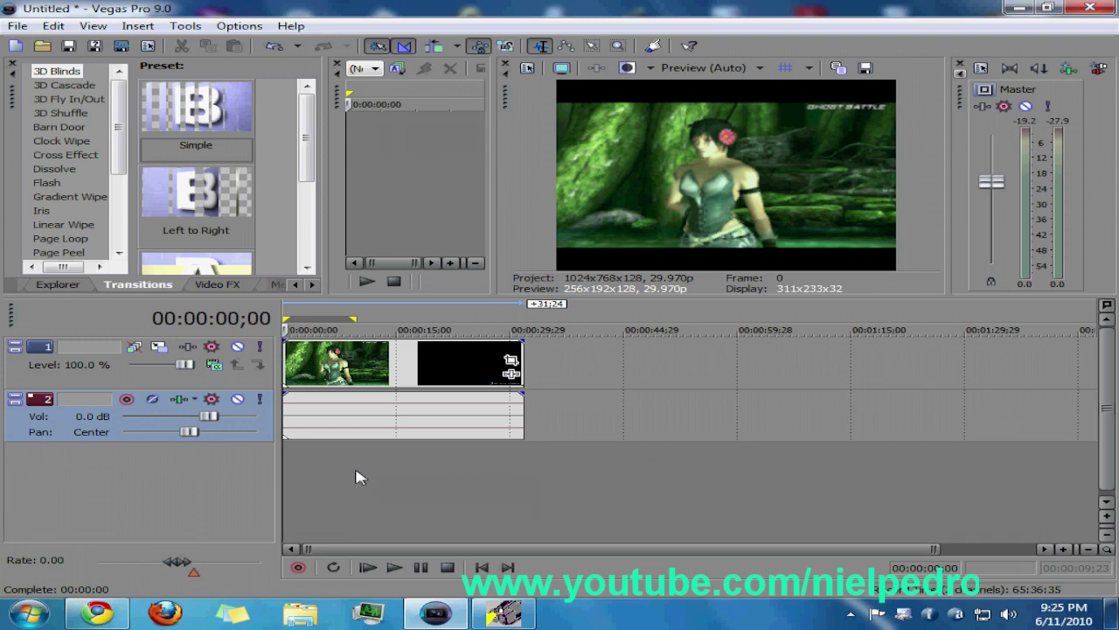
left_click(298, 483)
Split the fighting-game clip where the fight begins and shift the remainder right.
left_click_drag(298, 483, 322, 486)
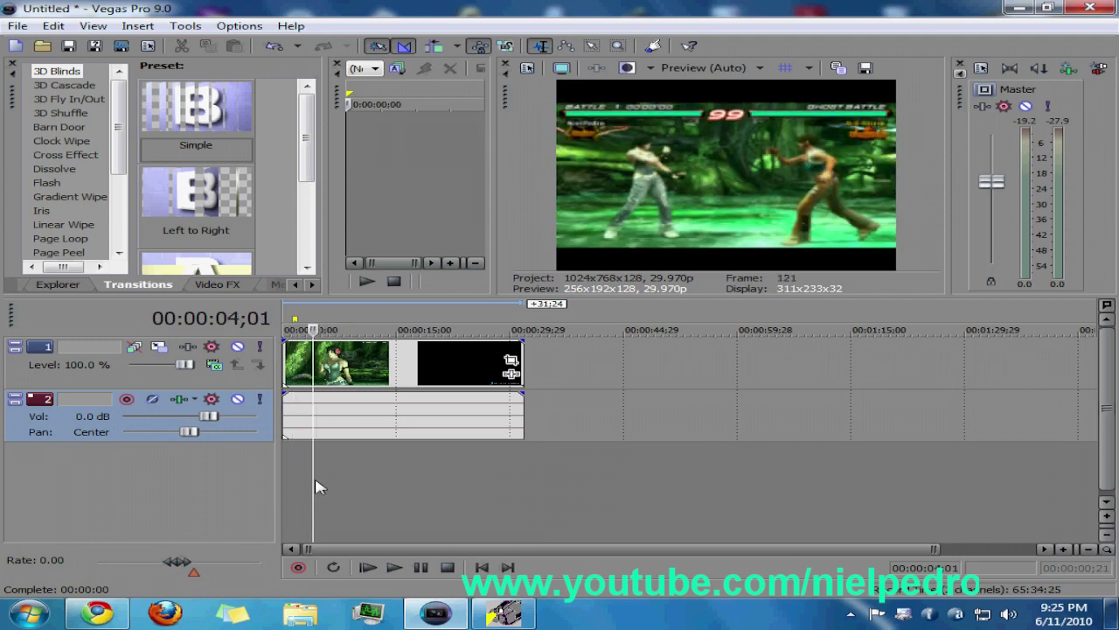
left_click_drag(321, 486, 423, 500)
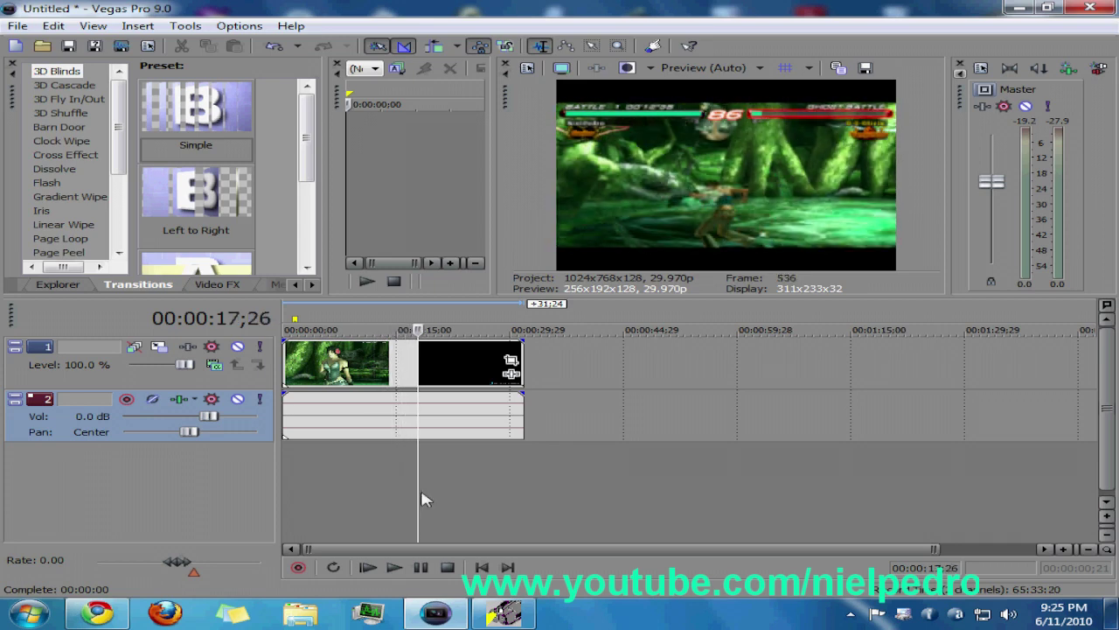
key("ctrl+a")
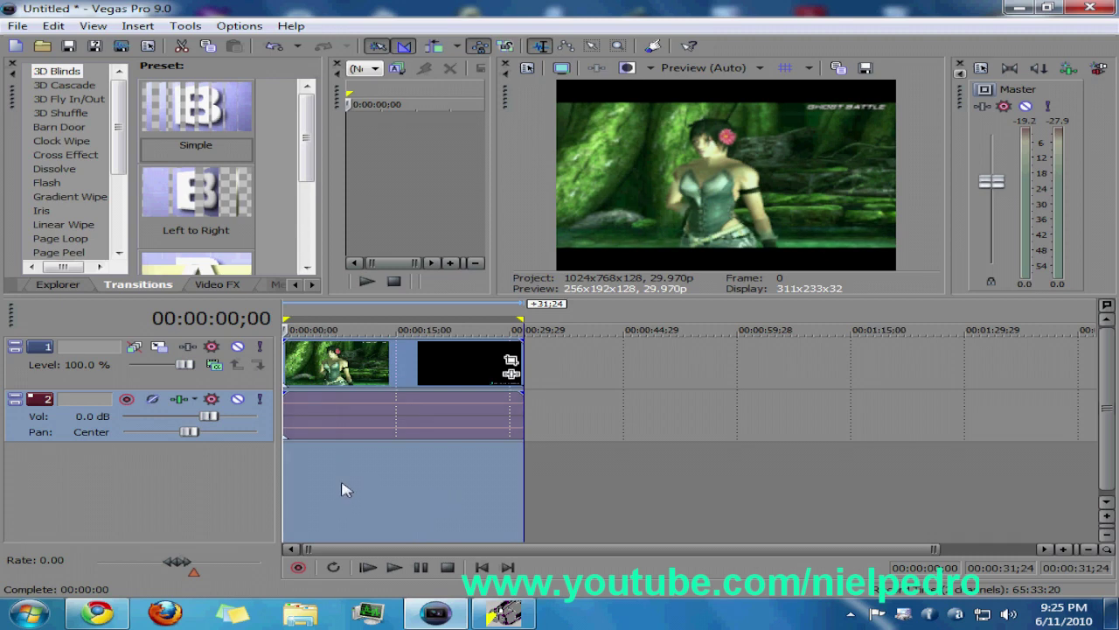
left_click(333, 487)
left_click_drag(332, 487, 317, 490)
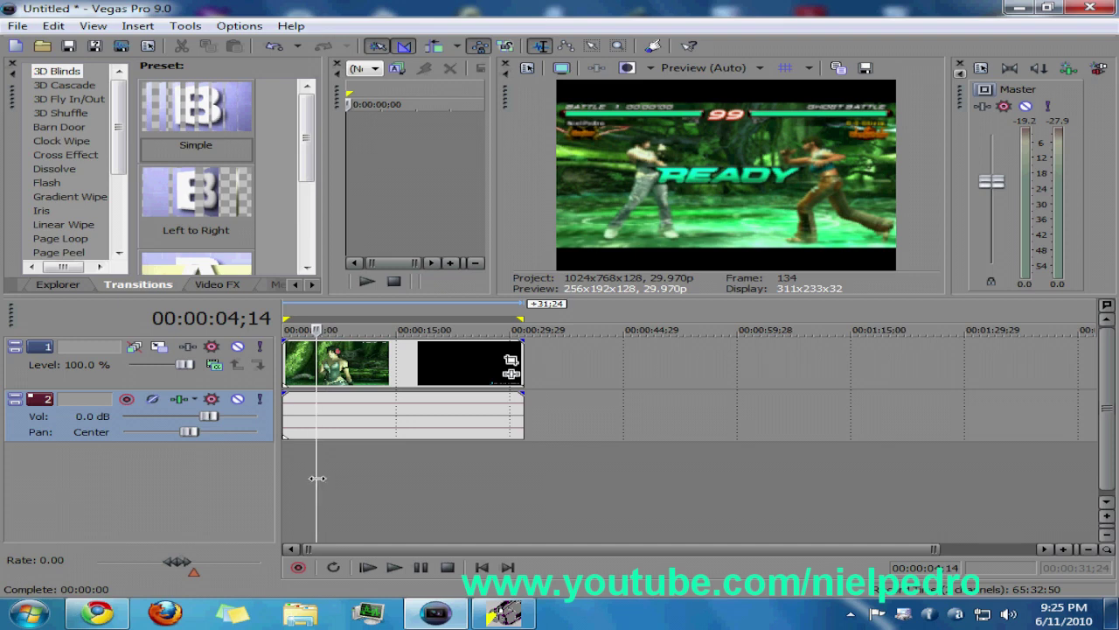
key("s")
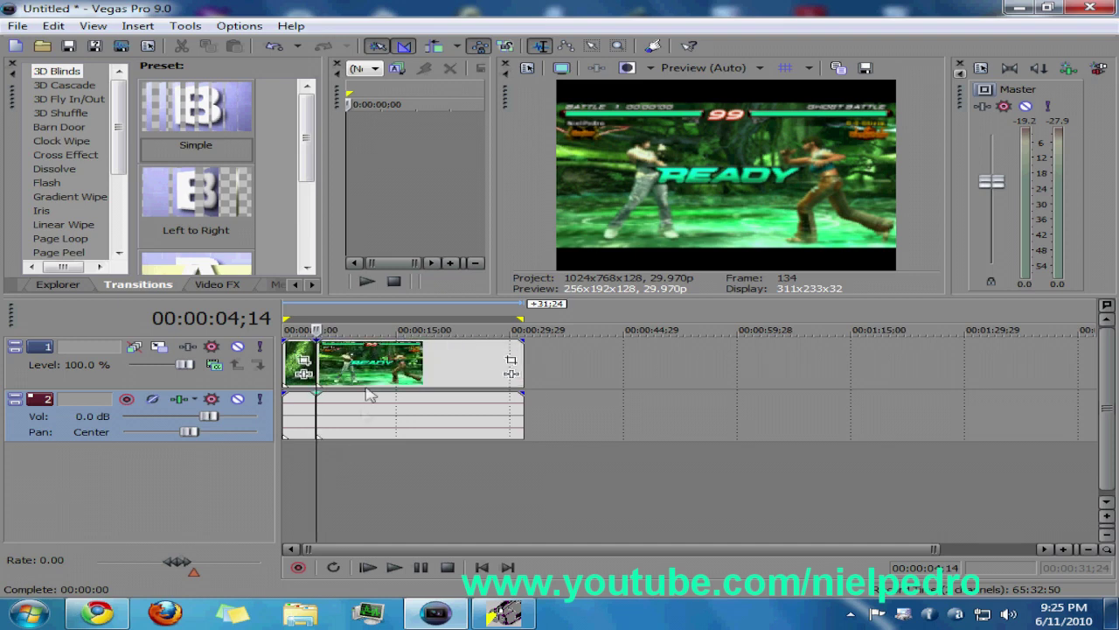
mouse_move(368, 391)
left_mouse_down()
mouse_move(400, 385)
mouse_move(367, 385)
left_mouse_up()
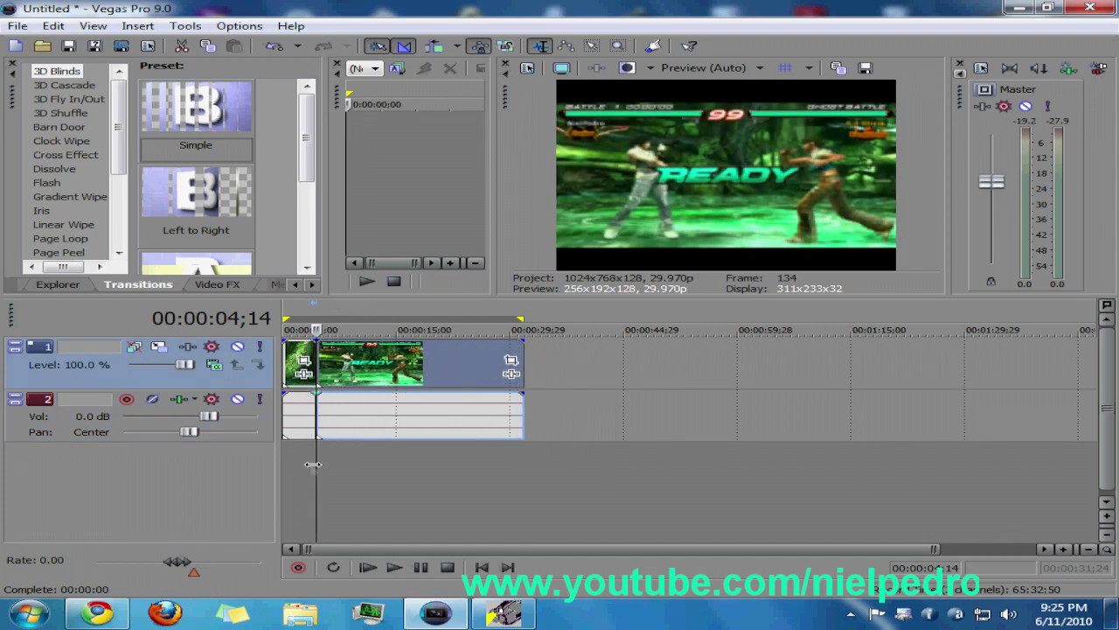
Split again at the middle section's end and move the last part to around 30 seconds.
left_click_drag(316, 463, 341, 469)
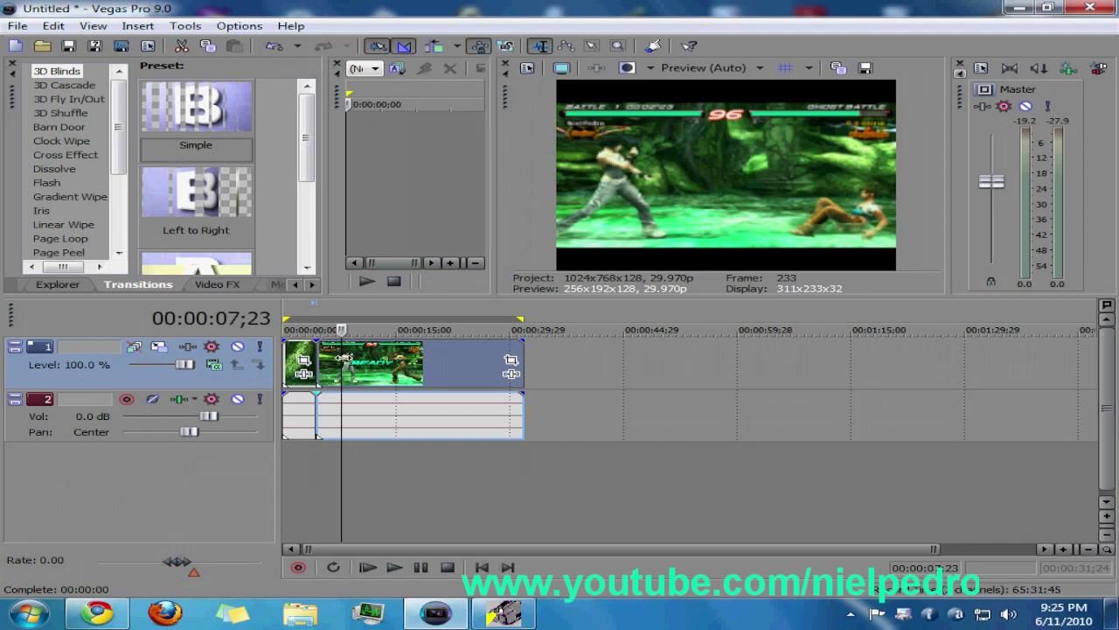
key("s")
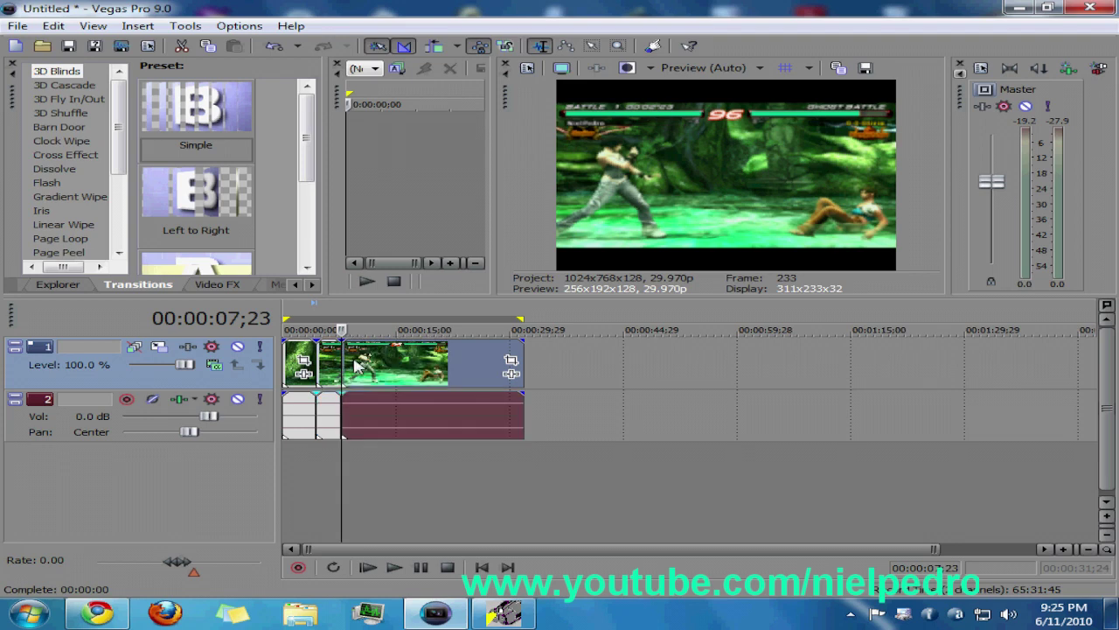
left_click_drag(457, 399, 620, 393)
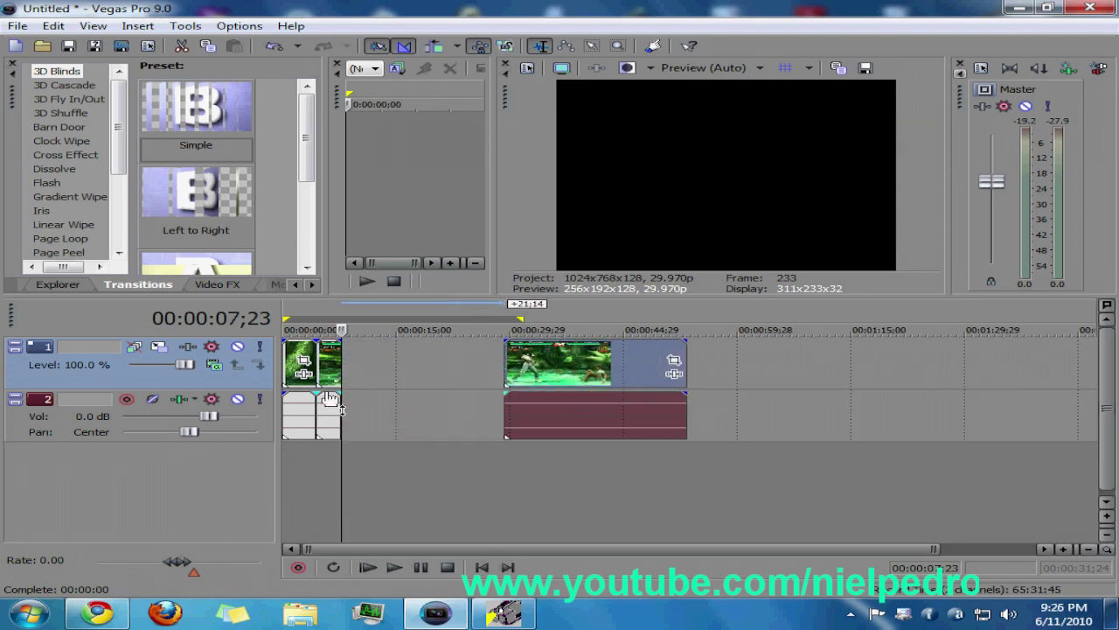
Make room and stretch the short middle section to slow it down.
left_click_drag(328, 400, 364, 404)
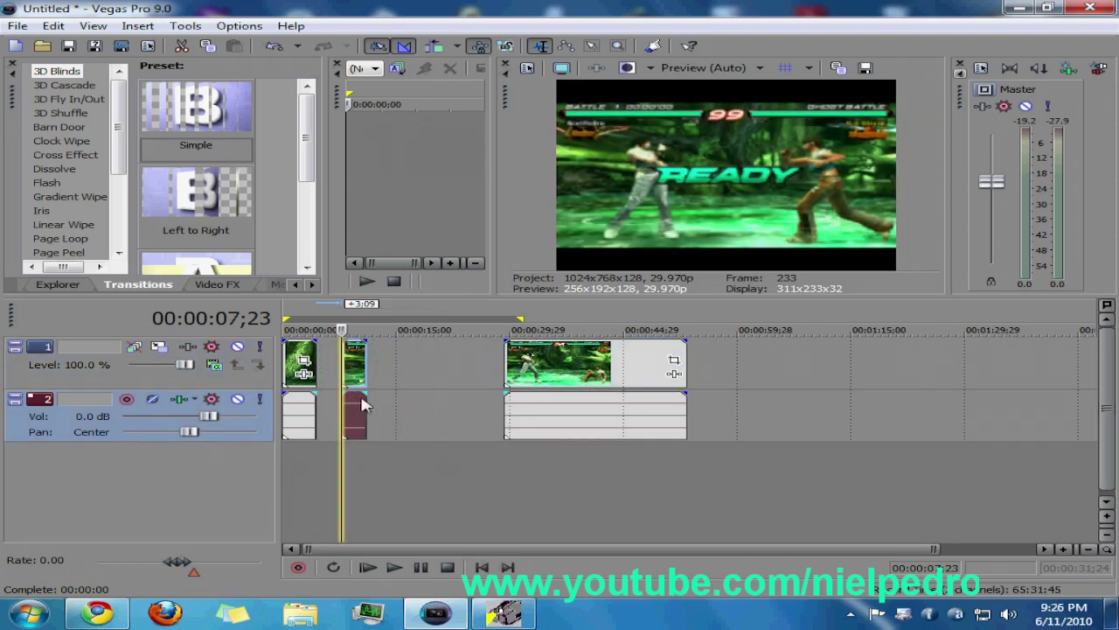
left_click_drag(536, 393, 696, 393)
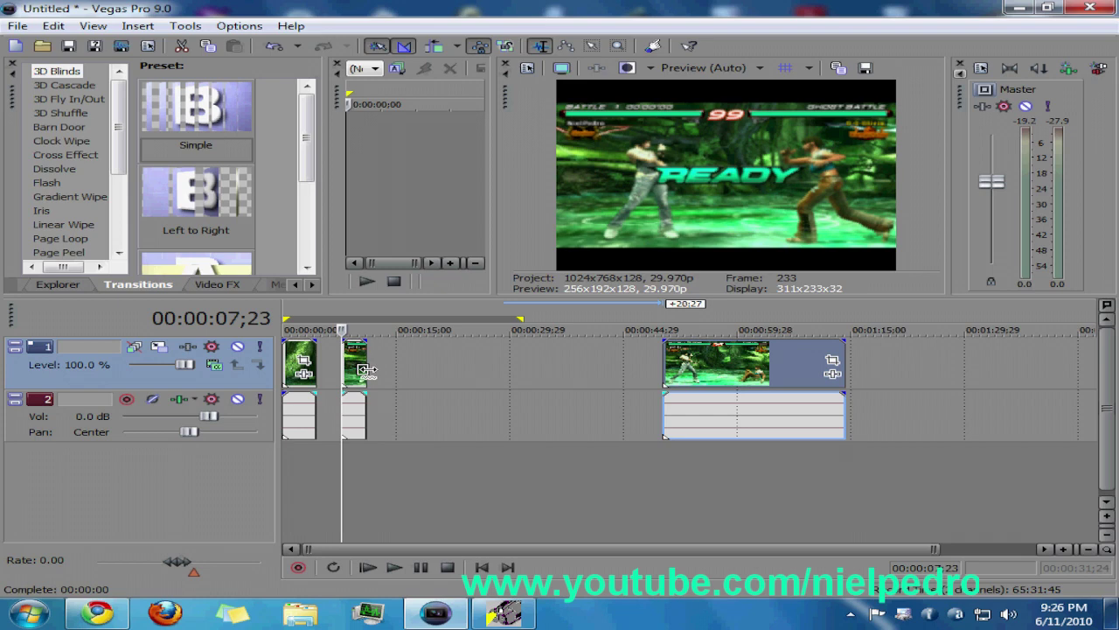
left_click_drag(366, 370, 484, 373)
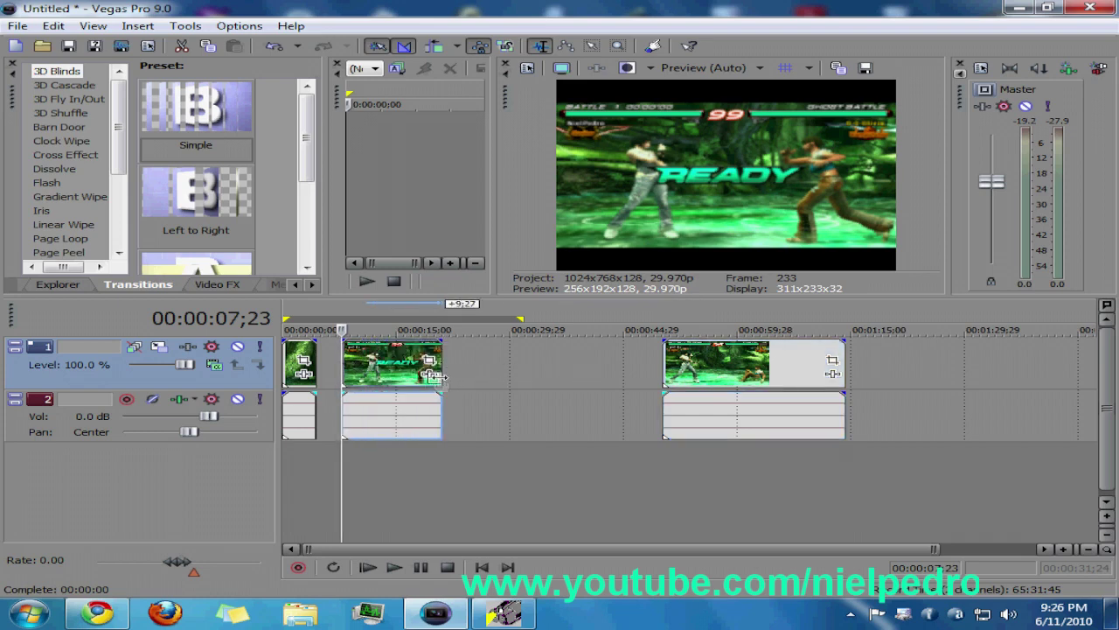
Butt the middle and final sections against the first piece, leaving no gaps.
left_click_drag(392, 417, 367, 418)
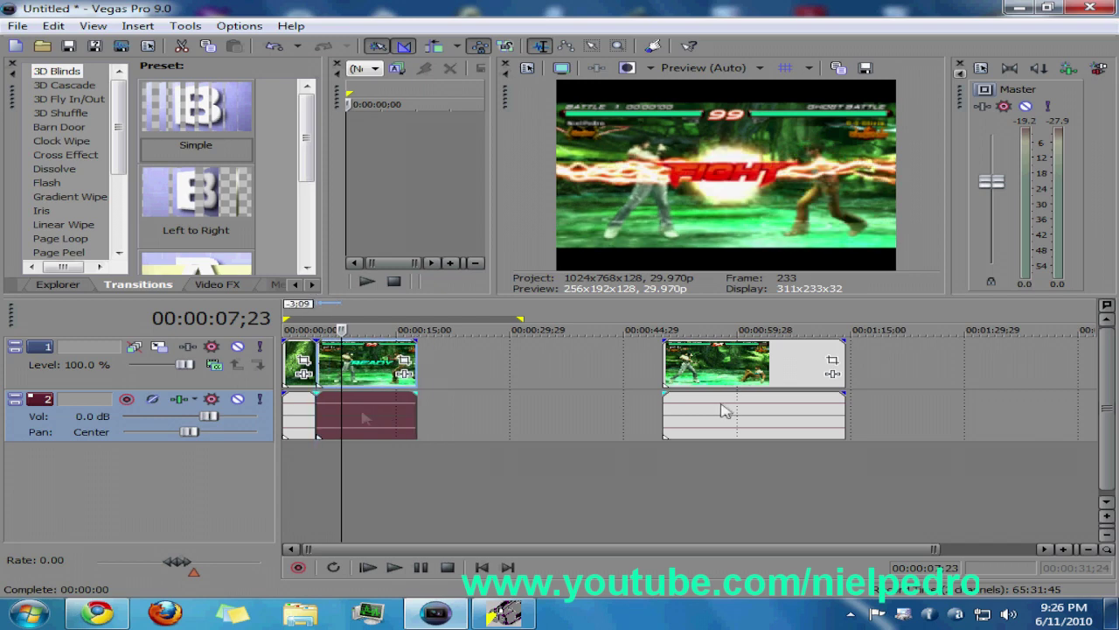
left_click_drag(724, 408, 482, 407)
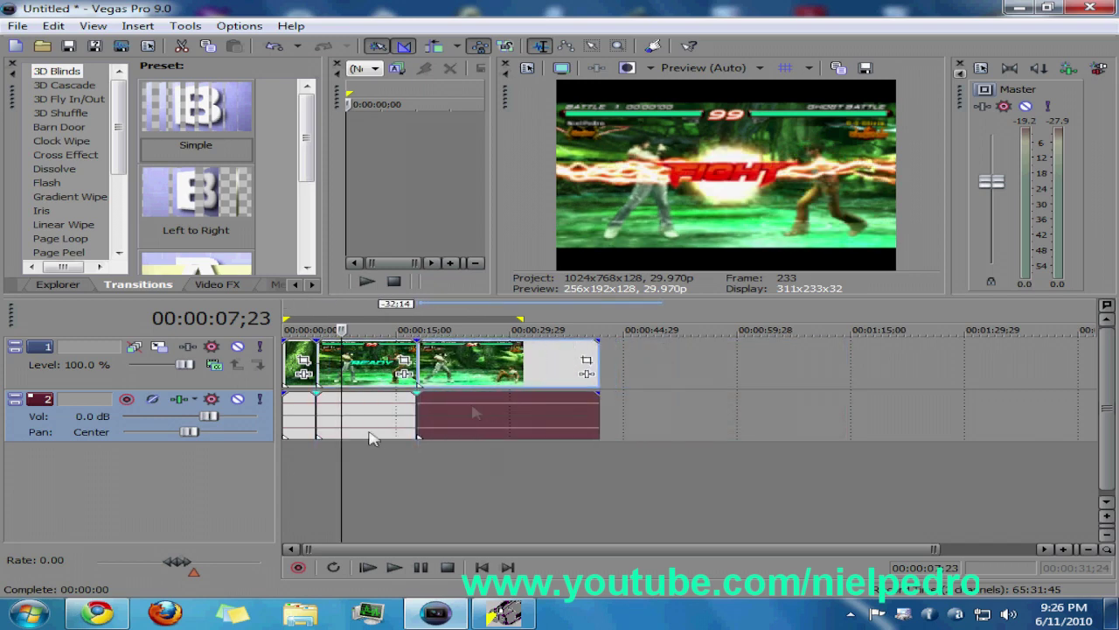
left_click(290, 486)
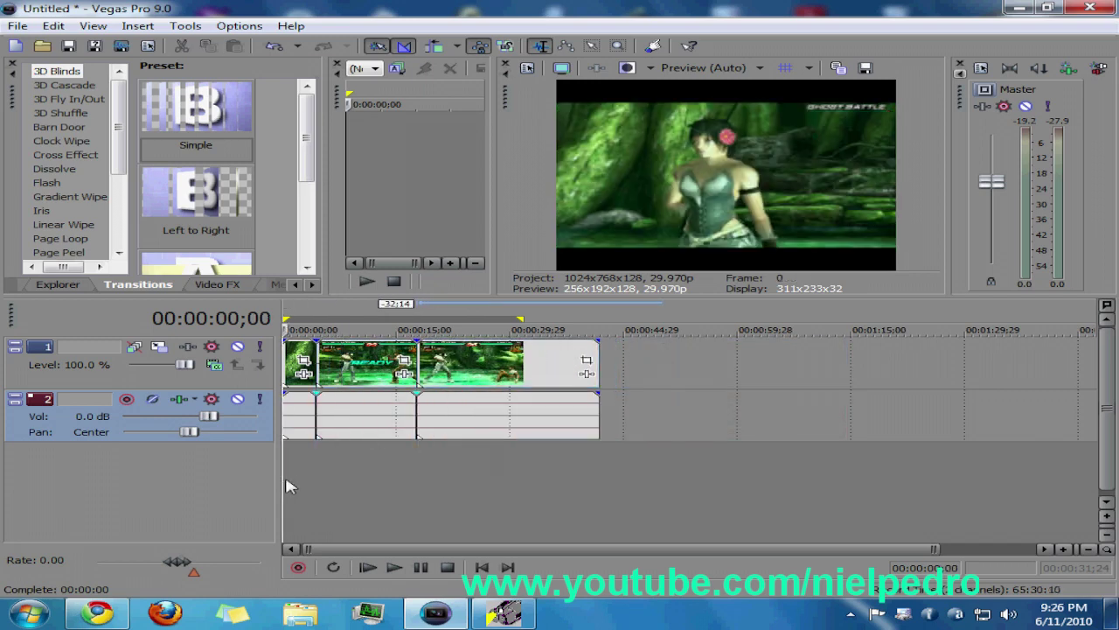
Play the edit and time-stretch the final fight section to end around 44 seconds.
key("space")
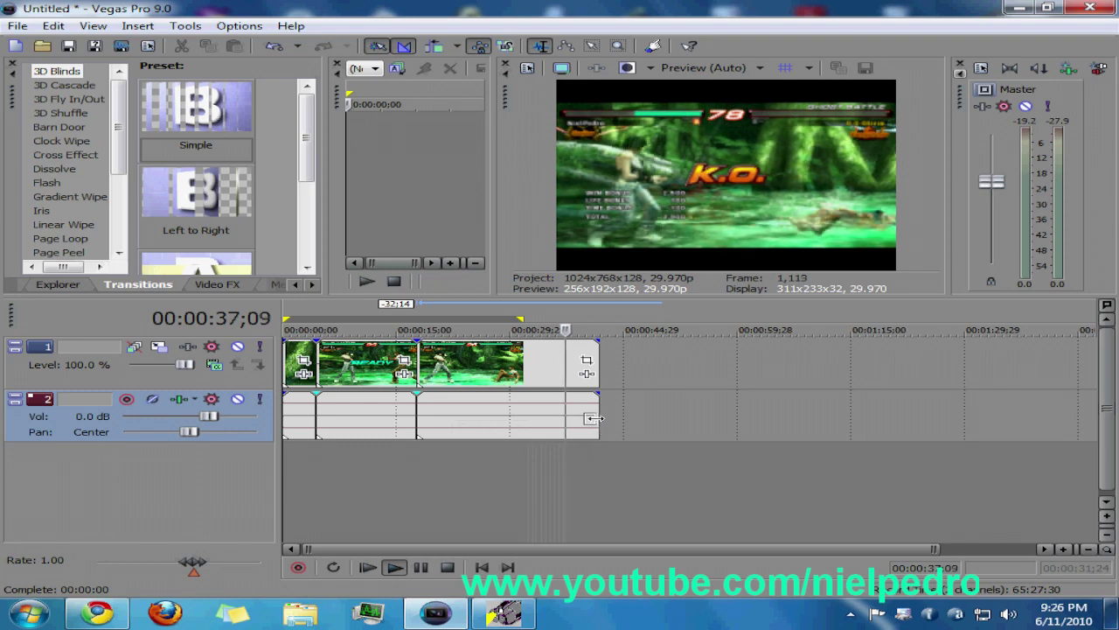
left_click_drag(598, 420, 623, 424)
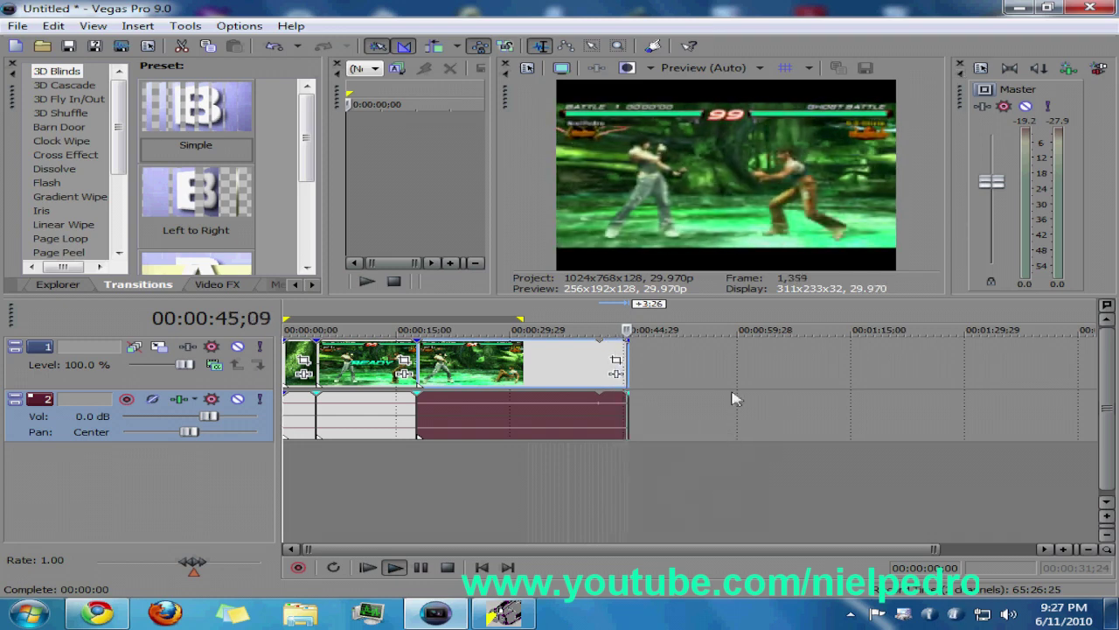
mouse_move(628, 416)
left_mouse_down()
mouse_move(539, 414)
mouse_move(626, 414)
left_mouse_up()
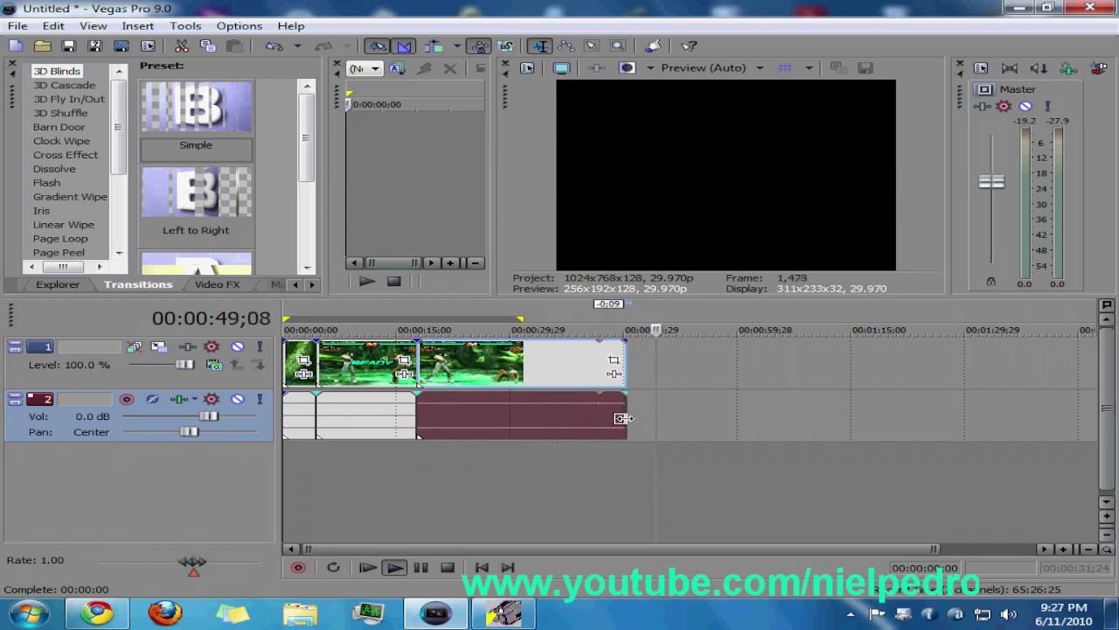